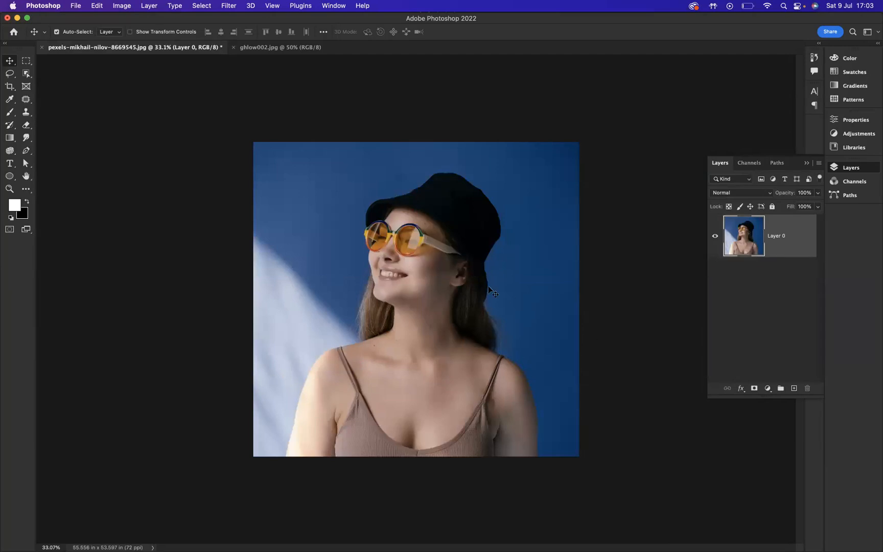
# Step: Activate the Brush tool with a 25 px size and 100% hardness for stroking the outlines
pyautogui.click(11, 115)
pyautogui.click(64, 32)
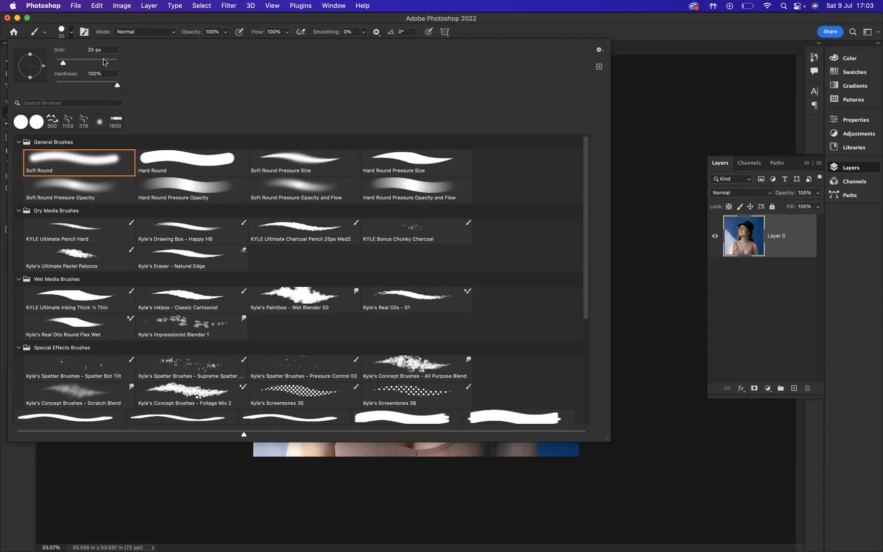
pyautogui.click(788, 229)
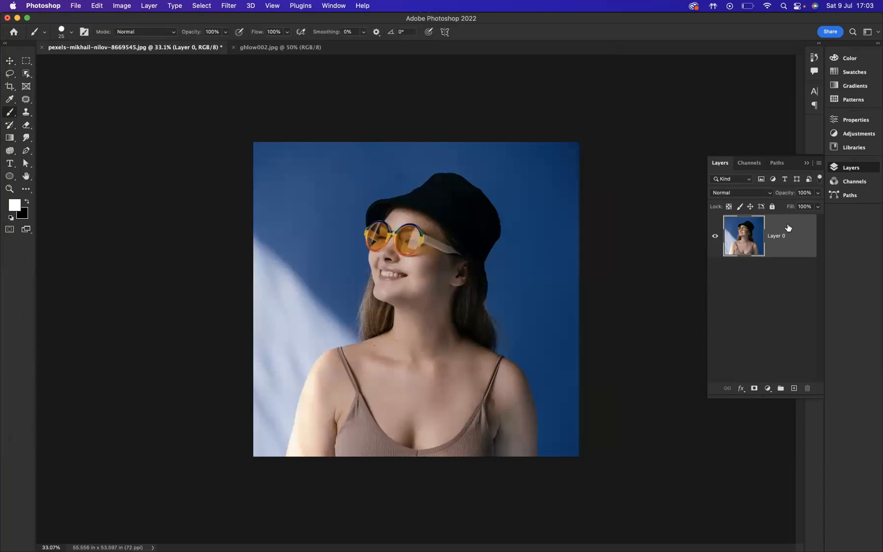
# Step: Trace an open Pen path along the hat's brim, from beside the glasses to the brim's back corner
pyautogui.press('super+plus')
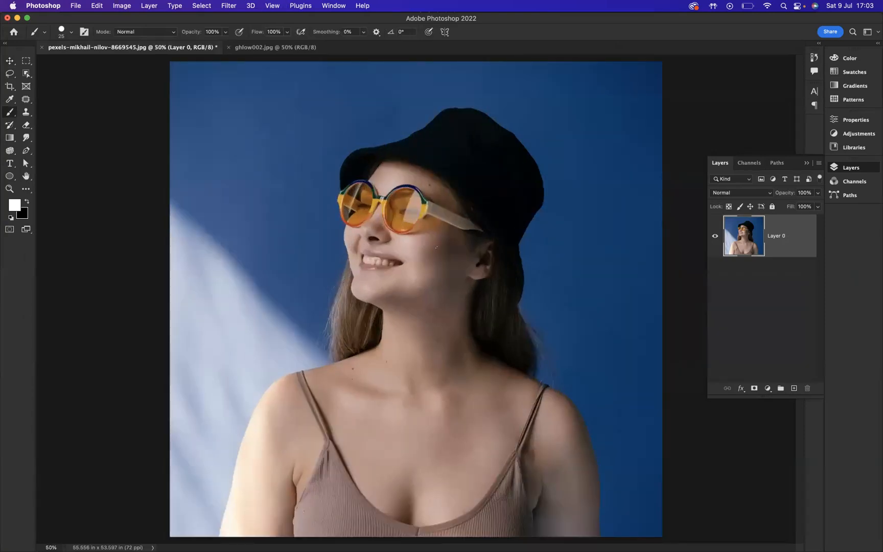
pyautogui.press('super+plus')
pyautogui.press('super+plus')
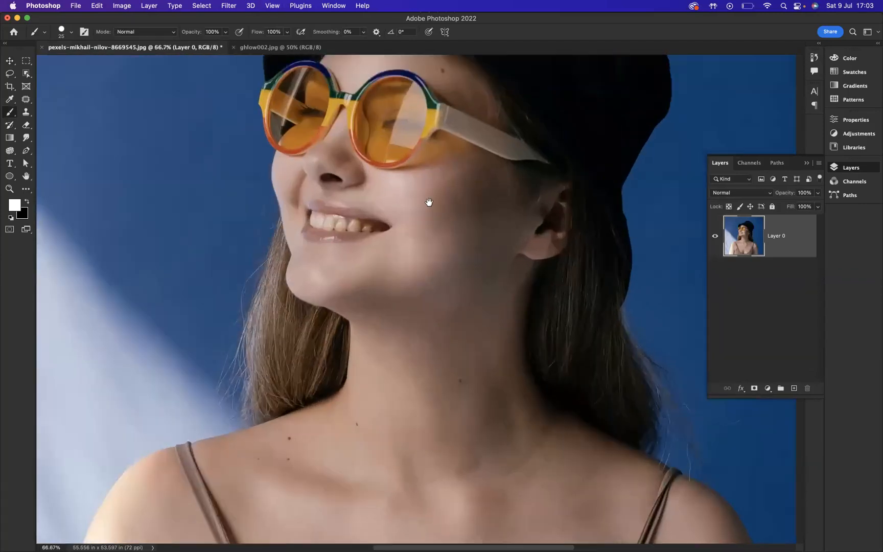
pyautogui.moveTo(429, 202); pyautogui.dragTo(386, 356)
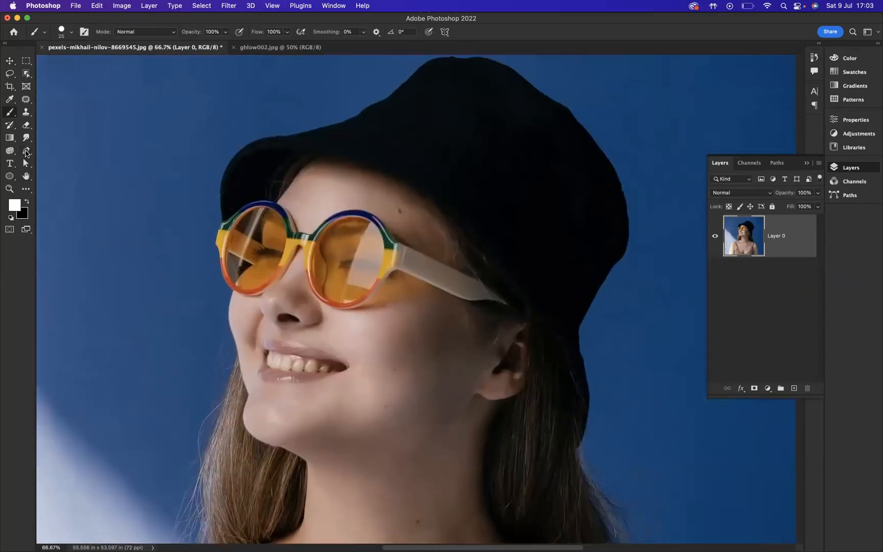
pyautogui.click(25, 150)
pyautogui.click(224, 221)
pyautogui.moveTo(235, 158); pyautogui.dragTo(254, 139)
pyautogui.moveTo(323, 147); pyautogui.dragTo(369, 163)
pyautogui.moveTo(447, 204); pyautogui.dragTo(466, 225)
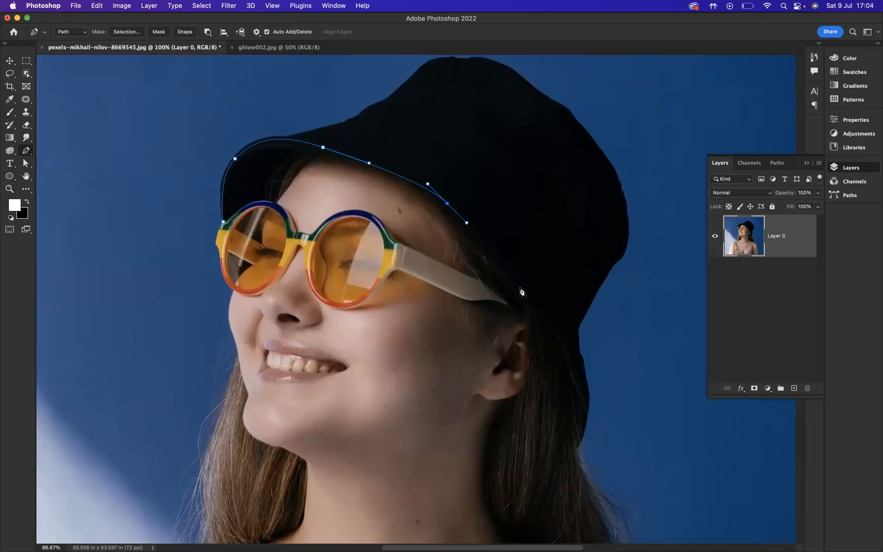
pyautogui.moveTo(530, 299); pyautogui.dragTo(547, 313)
pyautogui.moveTo(578, 349); pyautogui.dragTo(586, 367)
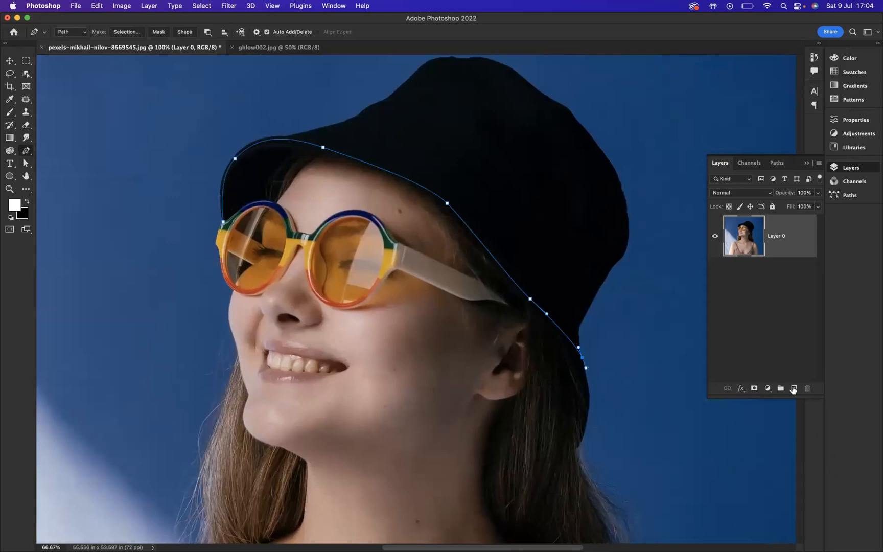
# Step: Stroke the brim path with the white Brush on a new layer, without simulated pressure, and dismiss the path
pyautogui.click(792, 389)
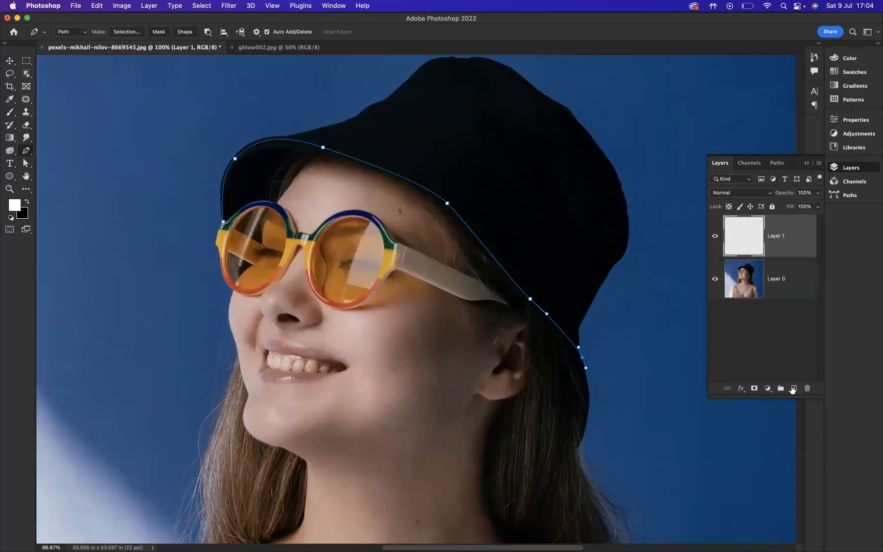
pyautogui.rightClick(407, 184)
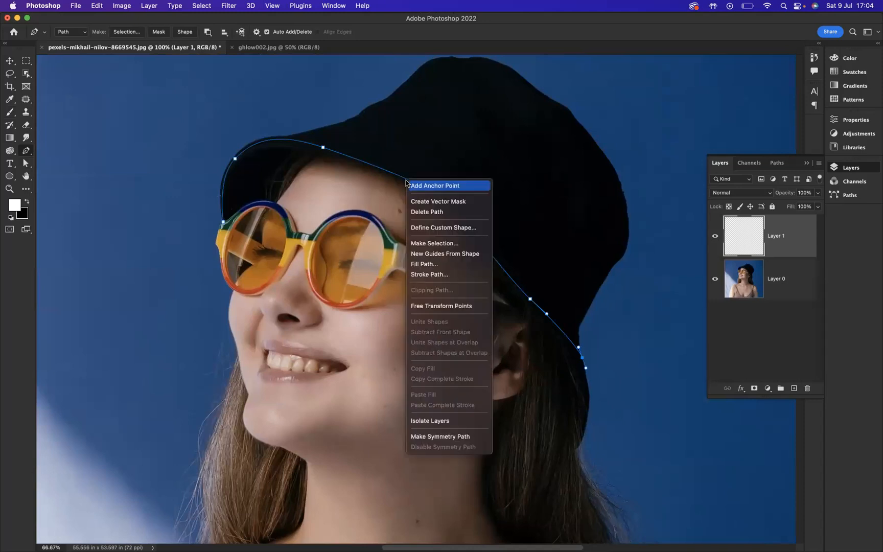
pyautogui.click(430, 275)
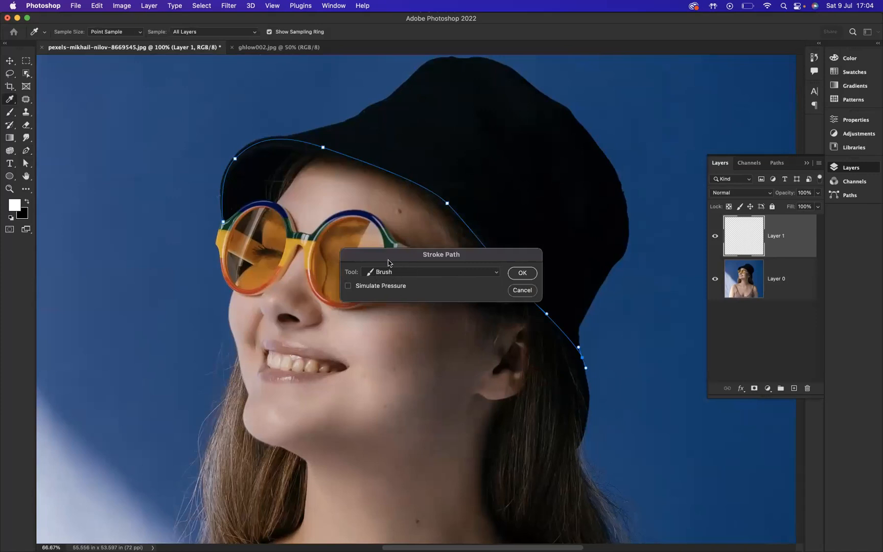
pyautogui.click(523, 273)
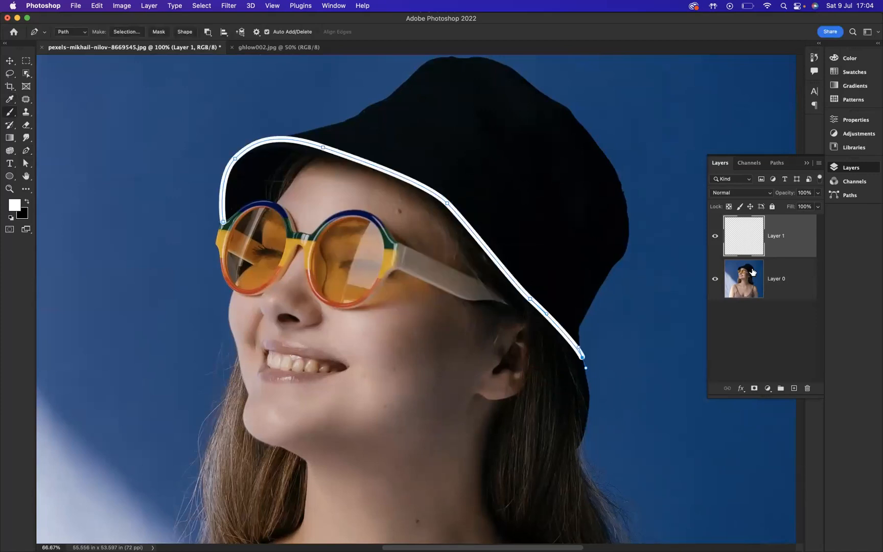
pyautogui.press('Return')
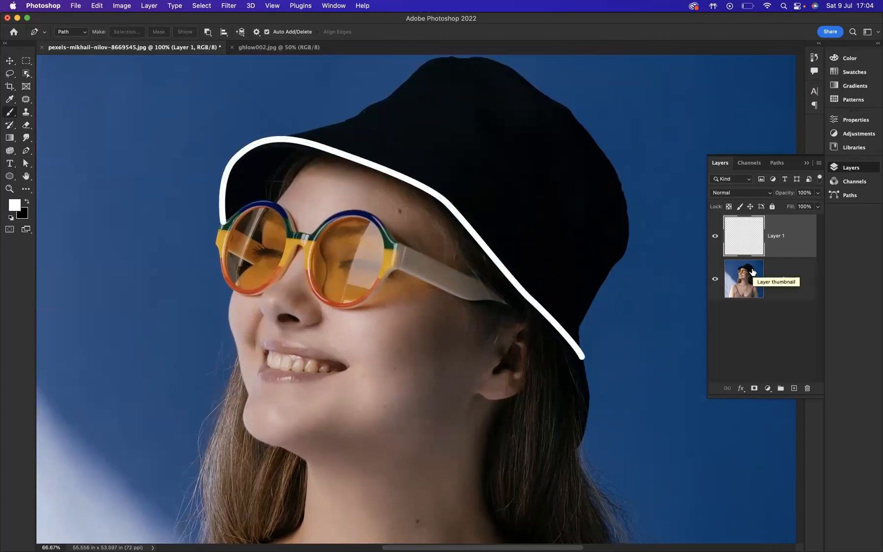
# Step: Add another new layer and start a Pen path from the front of the brim up over the hat's crown
pyautogui.click(793, 388)
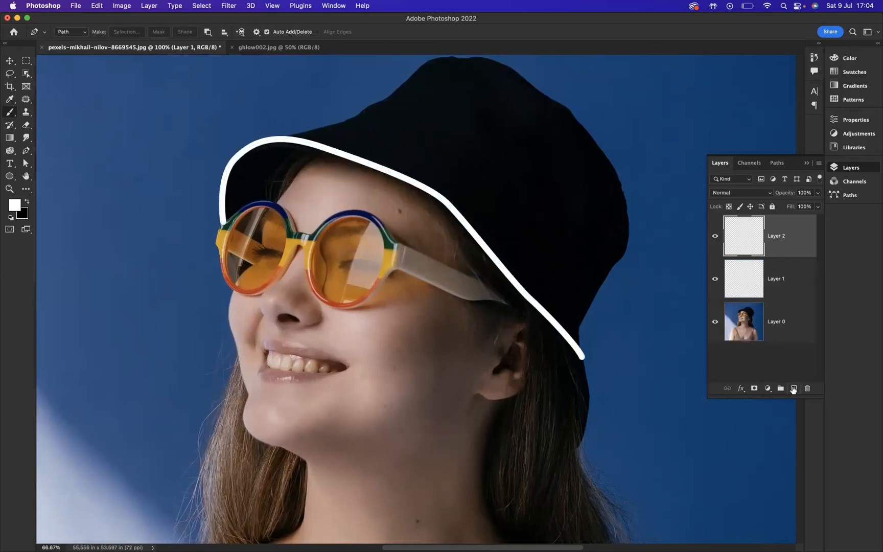
pyautogui.click(25, 151)
pyautogui.click(282, 138)
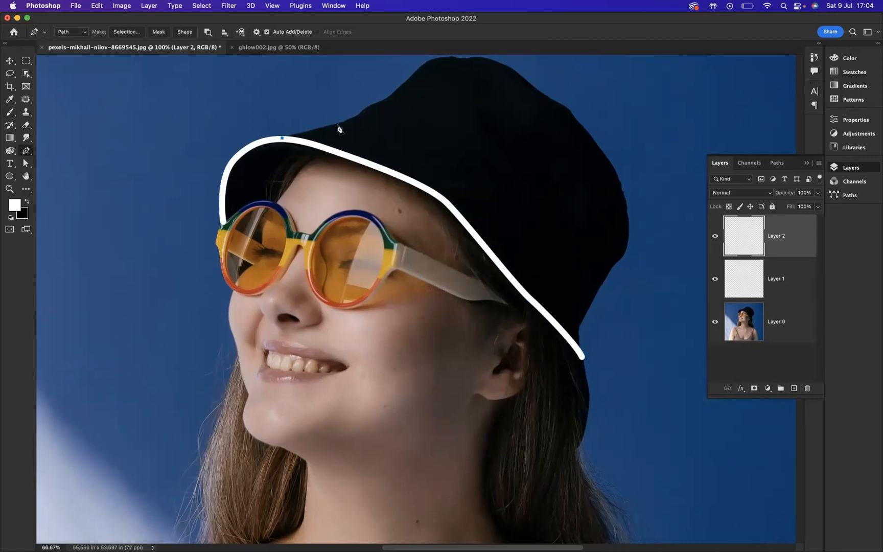
pyautogui.moveTo(346, 121); pyautogui.dragTo(490, 60)
pyautogui.moveTo(538, 91); pyautogui.dragTo(579, 128)
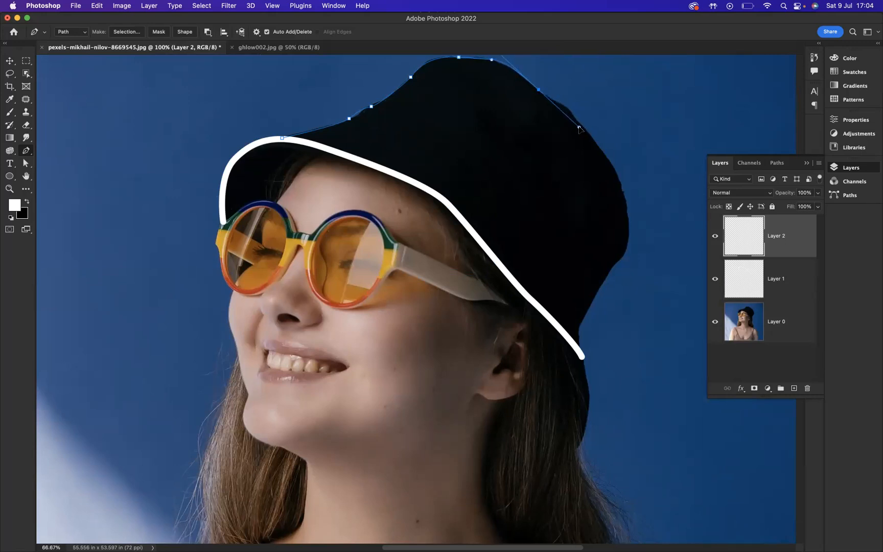
pyautogui.moveTo(570, 111); pyautogui.dragTo(603, 151)
pyautogui.press('super+z')
pyautogui.press('super+z')
pyautogui.press('super+z')
pyautogui.press('super+z')
pyautogui.press('super+z')
pyautogui.moveTo(534, 88); pyautogui.dragTo(519, 75)
pyautogui.press('super+z')
# Step: Continue the Pen path down the back of the hat's crown to the rear end of the brim line
pyautogui.moveTo(556, 102); pyautogui.dragTo(565, 106)
pyautogui.moveTo(604, 153); pyautogui.dragTo(613, 166)
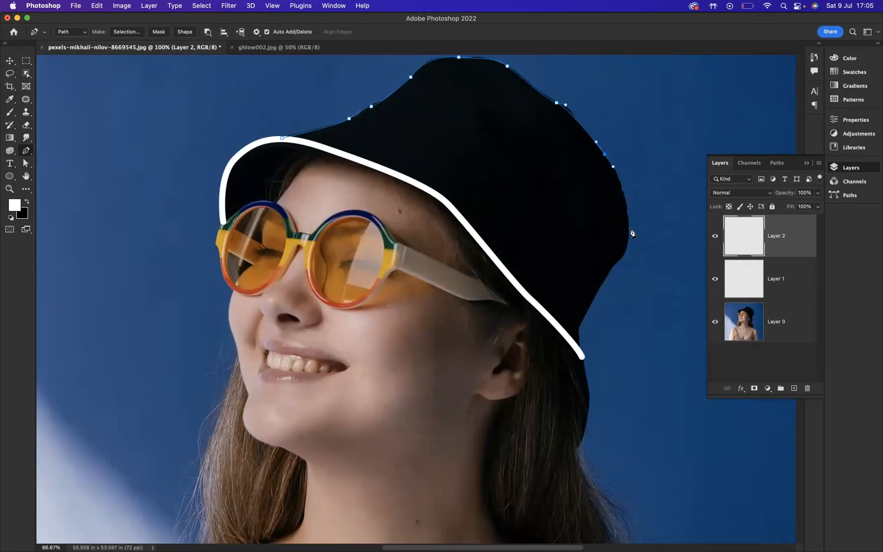
pyautogui.moveTo(630, 228); pyautogui.dragTo(628, 249)
pyautogui.moveTo(599, 294); pyautogui.dragTo(587, 308)
pyautogui.press('super+z')
pyautogui.press('super+z')
pyautogui.moveTo(613, 267); pyautogui.dragTo(605, 277)
pyautogui.click(578, 330)
# Step: Stroke the crown path with the white Brush, without simulated pressure, and dismiss the path
pyautogui.rightClick(619, 187)
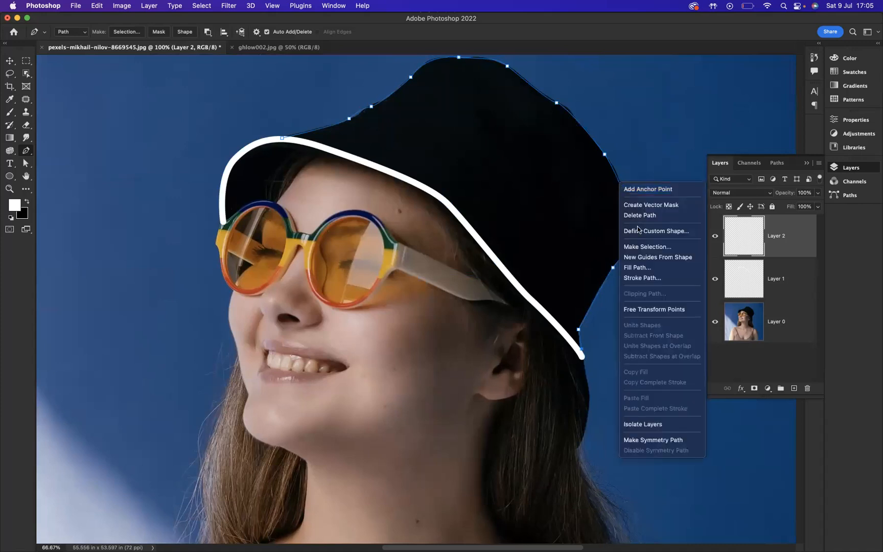
pyautogui.click(633, 278)
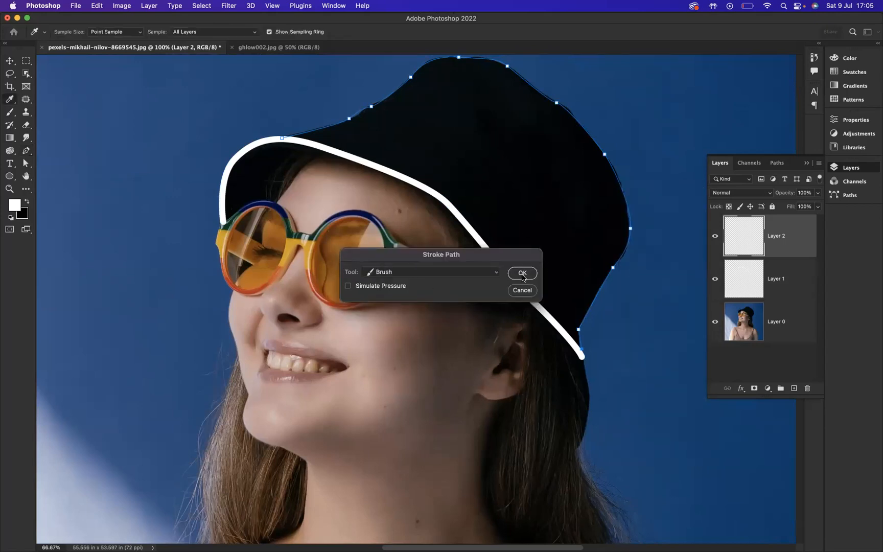
pyautogui.click(521, 275)
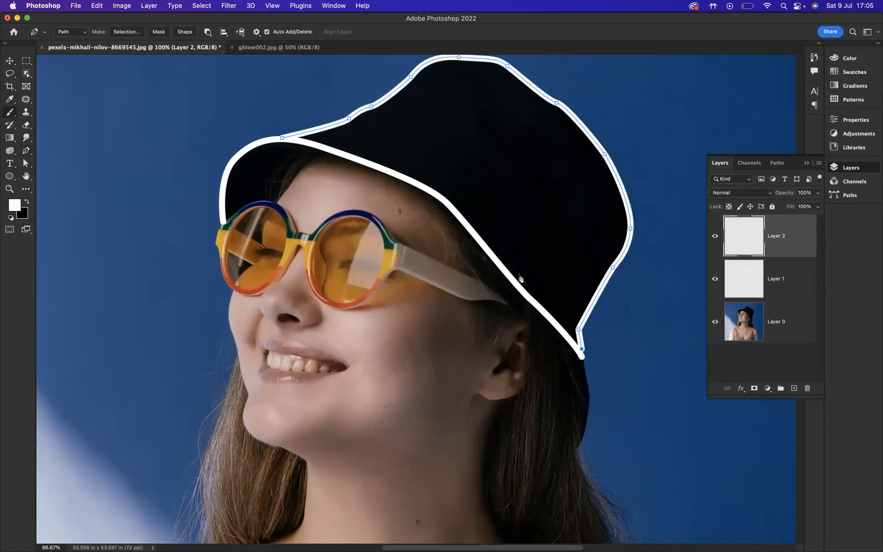
pyautogui.press('Return')
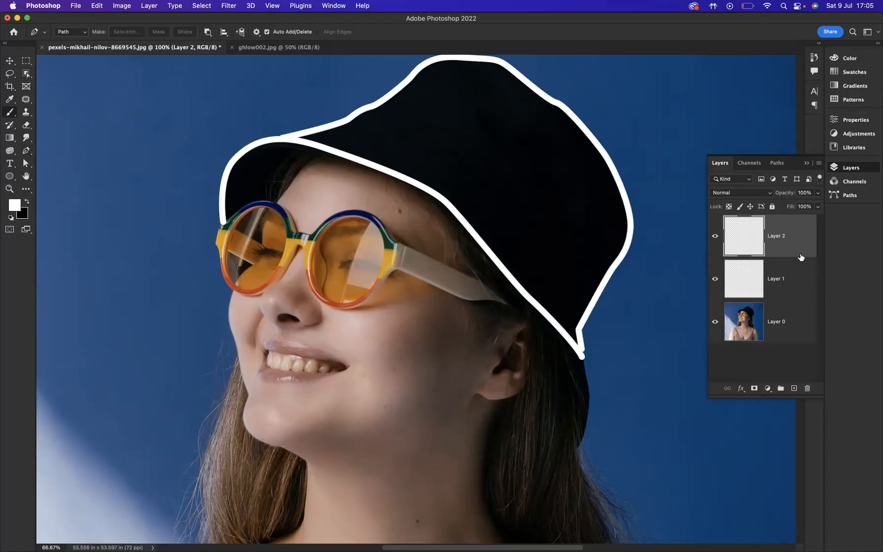
# Step: Apply a red Outer Glow of 60 px at 94% opacity and a red 150 px Drop Shadow at 39% opacity to Layer 2
pyautogui.doubleClick(805, 228)
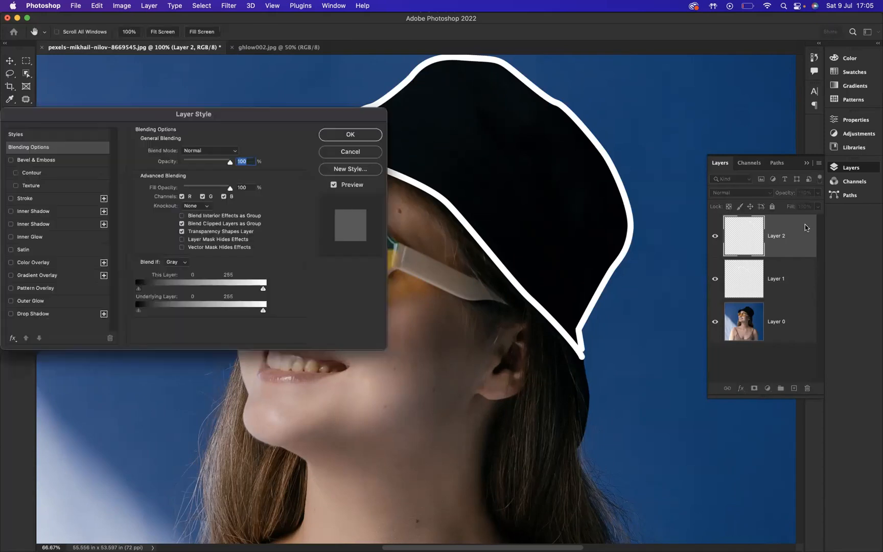
pyautogui.moveTo(243, 113); pyautogui.dragTo(287, 242)
pyautogui.click(93, 431)
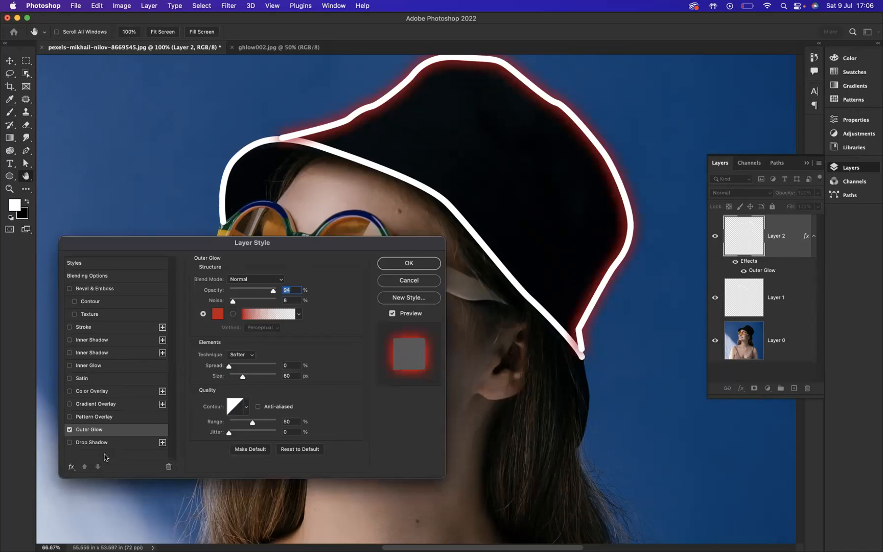
pyautogui.click(92, 445)
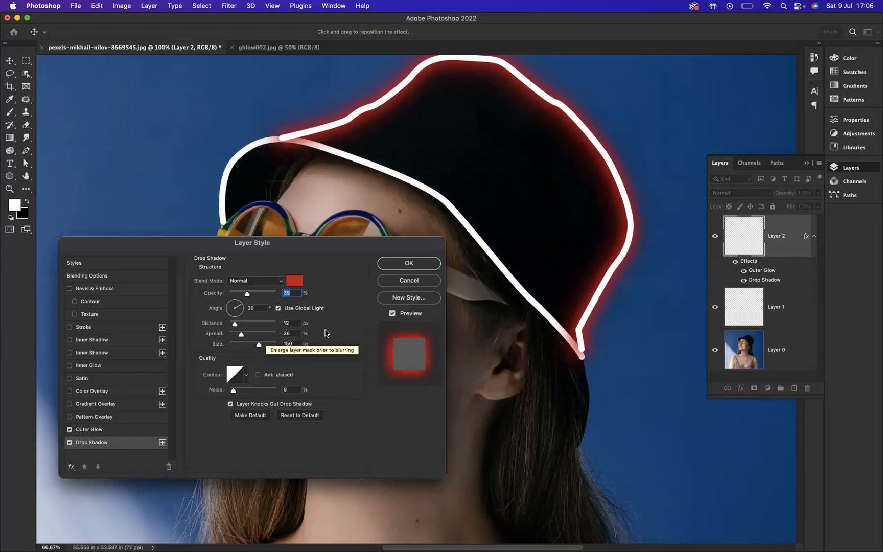
pyautogui.click(408, 264)
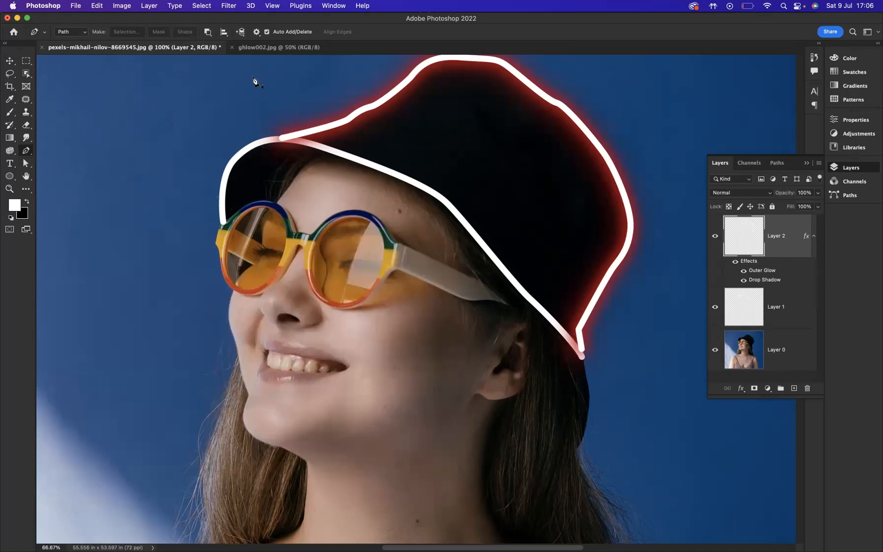
# Step: Move Layer 2 below Layer 1 and copy its glow and shadow effects onto Layer 1
pyautogui.moveTo(799, 249); pyautogui.dragTo(801, 336)
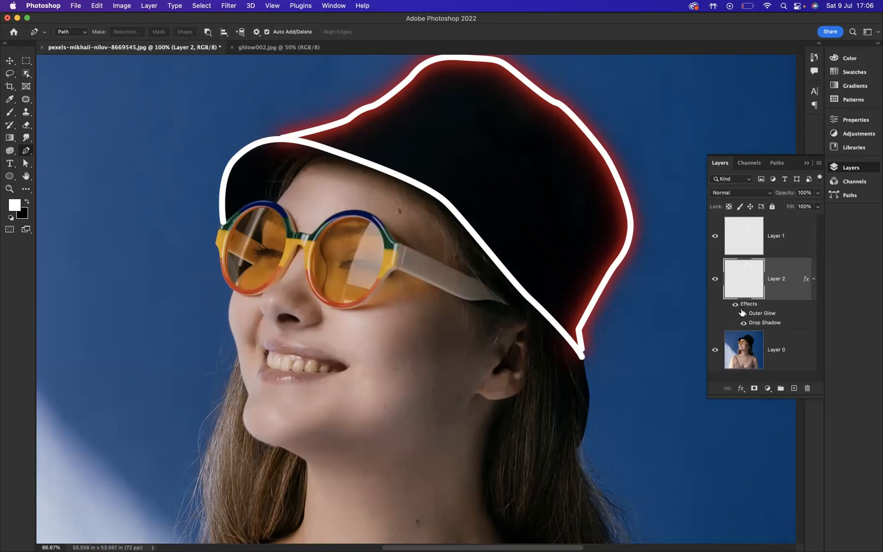
pyautogui.moveTo(745, 306); pyautogui.dragTo(766, 294)
pyautogui.moveTo(776, 271); pyautogui.dragTo(785, 230)
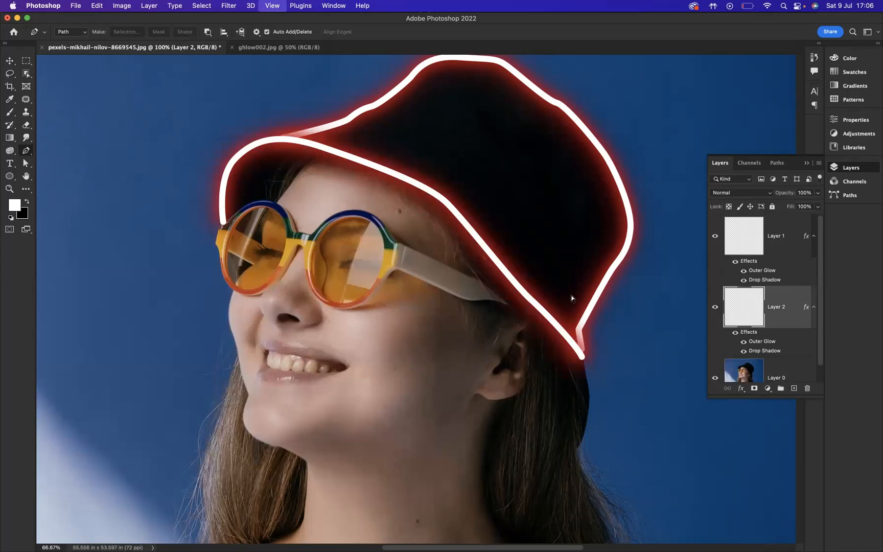
# Step: Add a Color Lookup adjustment layer directly above the photo layer using the Moonlight.3DL LUT
pyautogui.press('super+0')
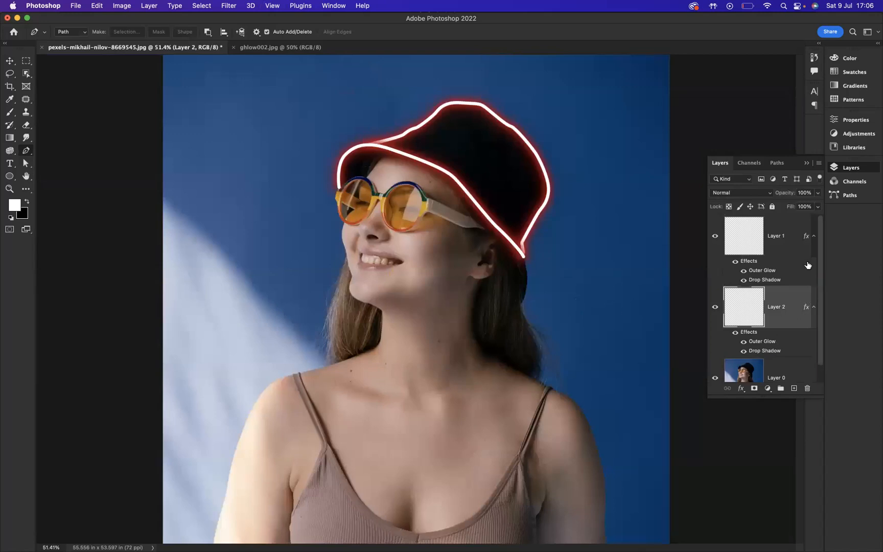
pyautogui.click(776, 373)
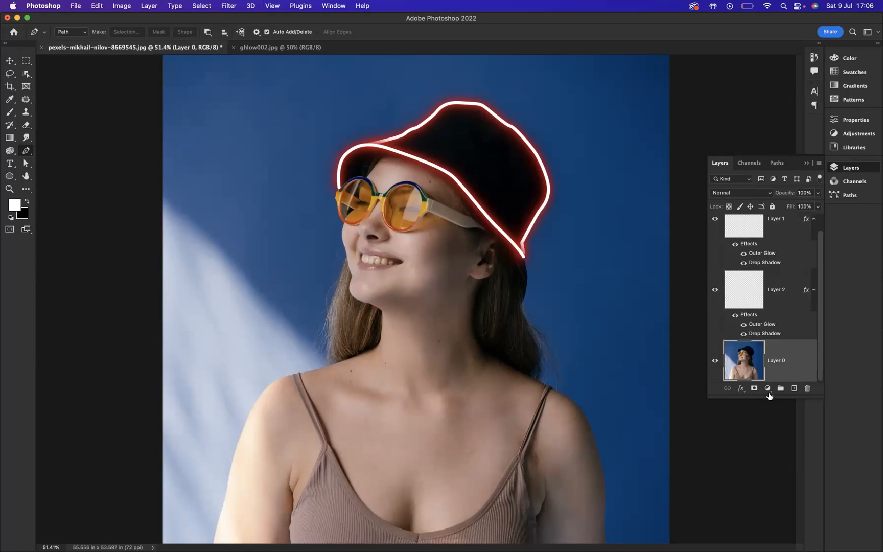
pyautogui.click(768, 390)
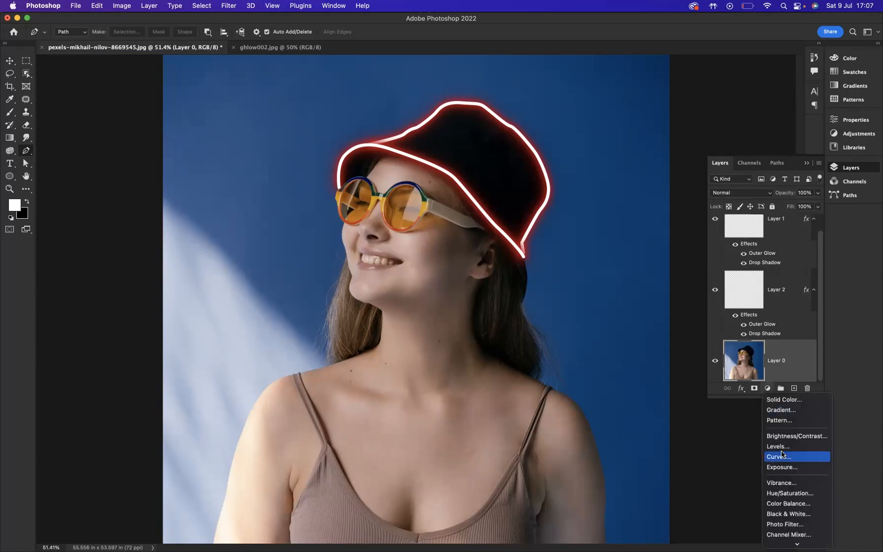
pyautogui.moveTo(791, 543)
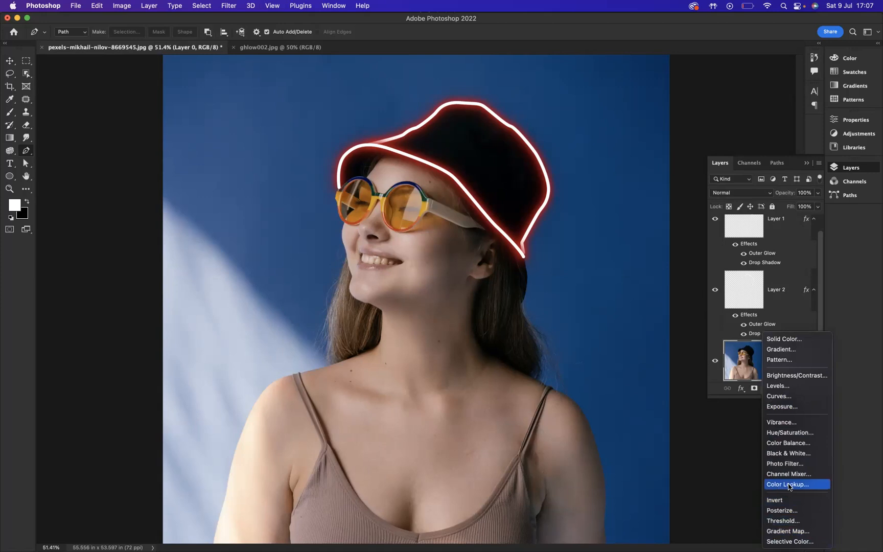
pyautogui.click(784, 484)
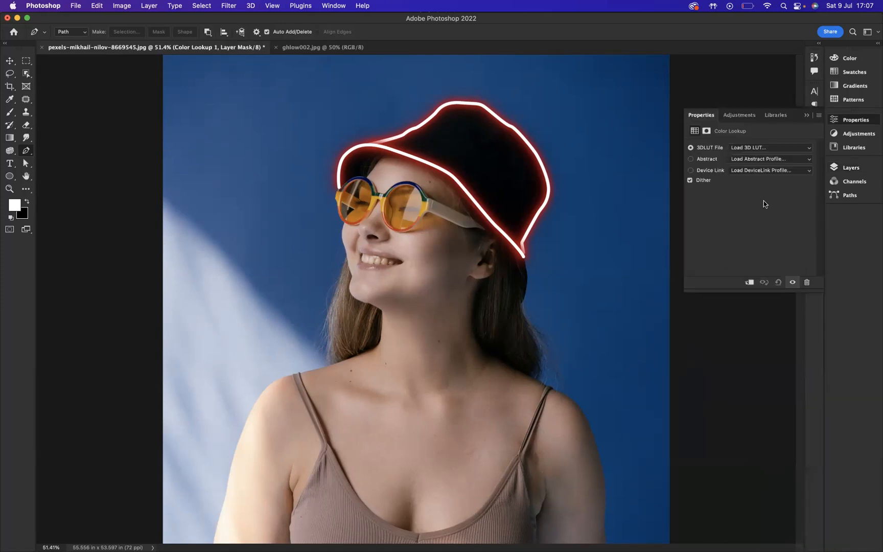
pyautogui.click(758, 148)
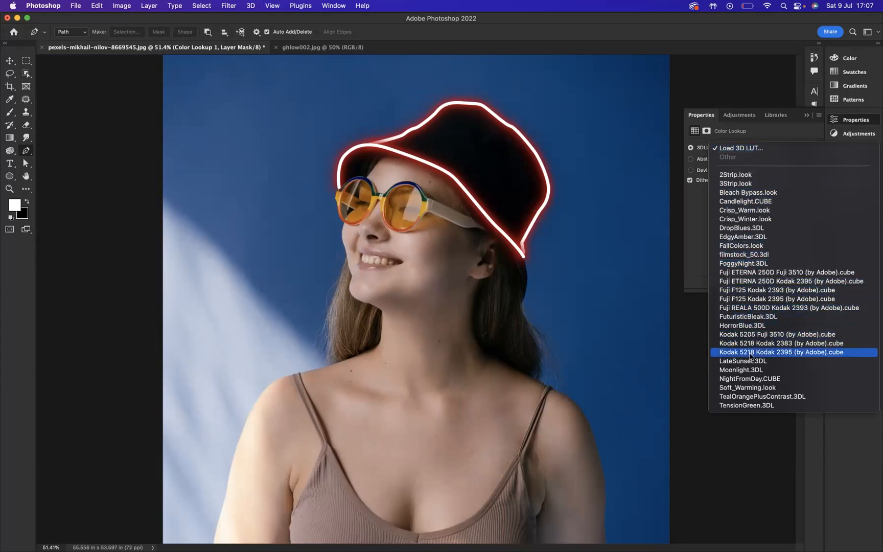
pyautogui.click(749, 370)
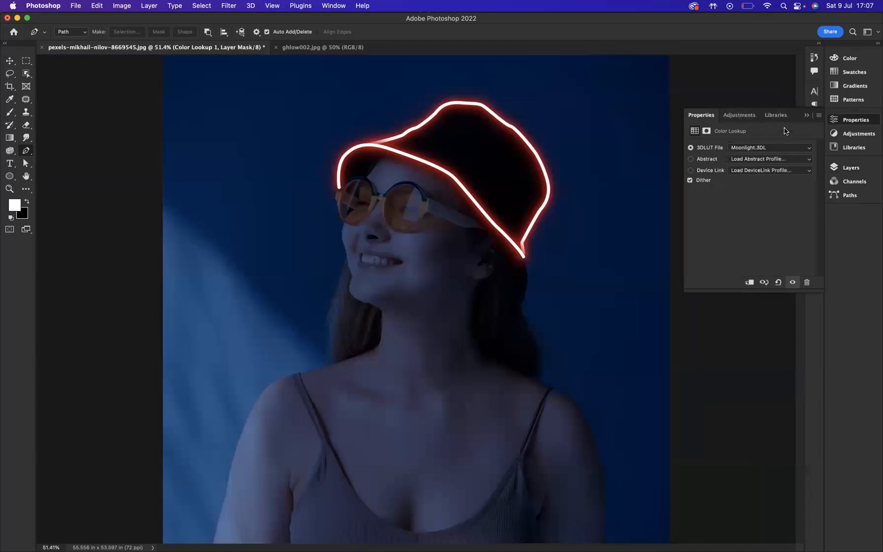
# Step: Set the Color Lookup layer's opacity to 63% and preview the image in full-screen mode
pyautogui.click(848, 167)
pyautogui.click(818, 193)
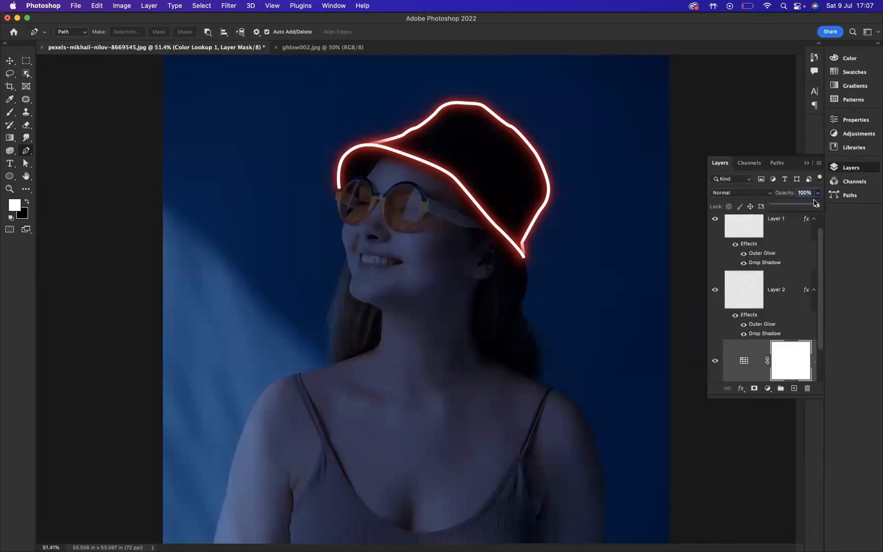
pyautogui.moveTo(816, 207); pyautogui.dragTo(800, 208)
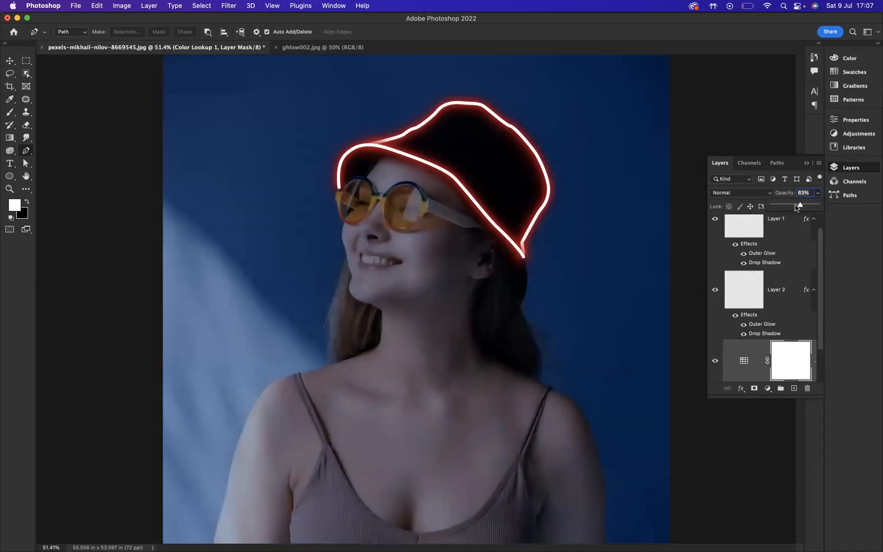
pyautogui.click(9, 60)
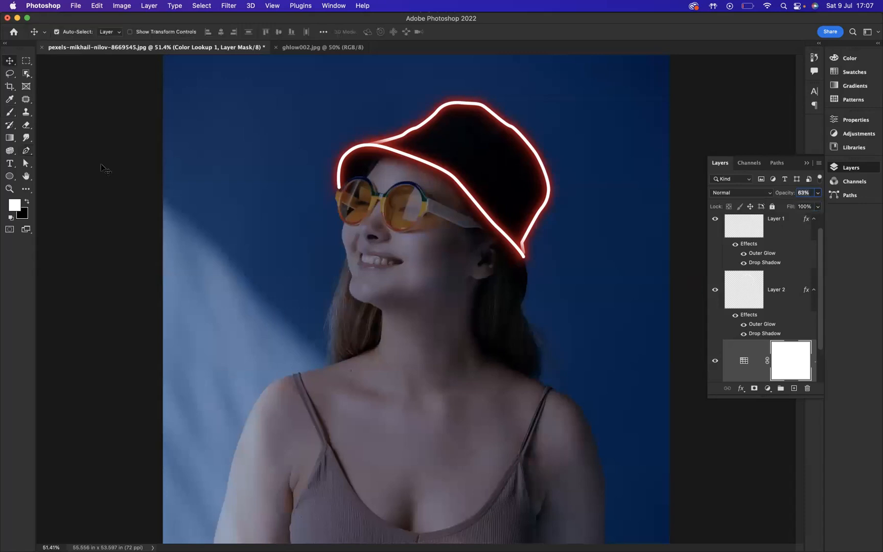
pyautogui.press('f')
pyautogui.press('f')
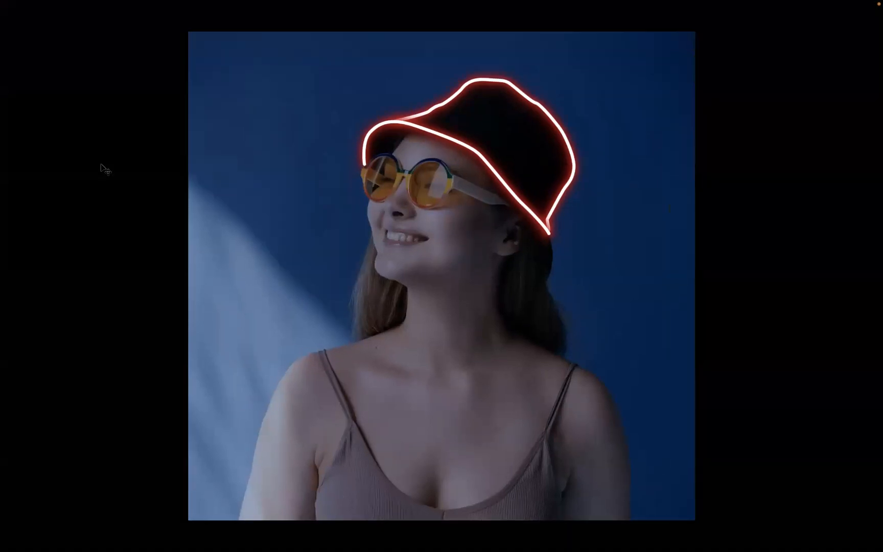